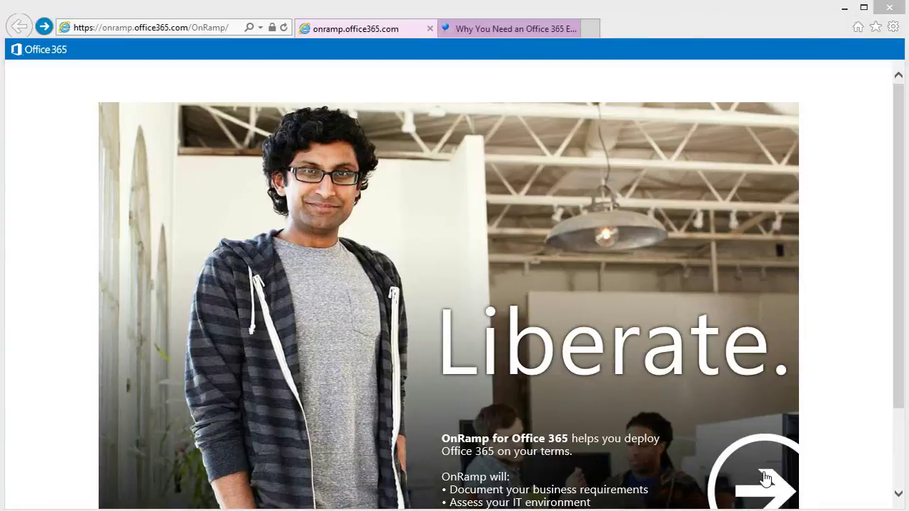
Start a new OnRamp report and choose Office 365 as the service to deploy
left_click(765, 479)
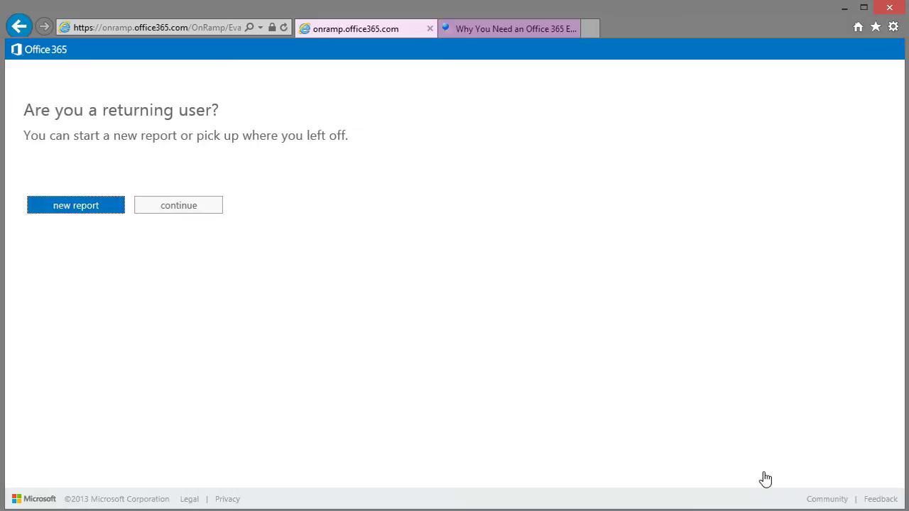
left_click(83, 209)
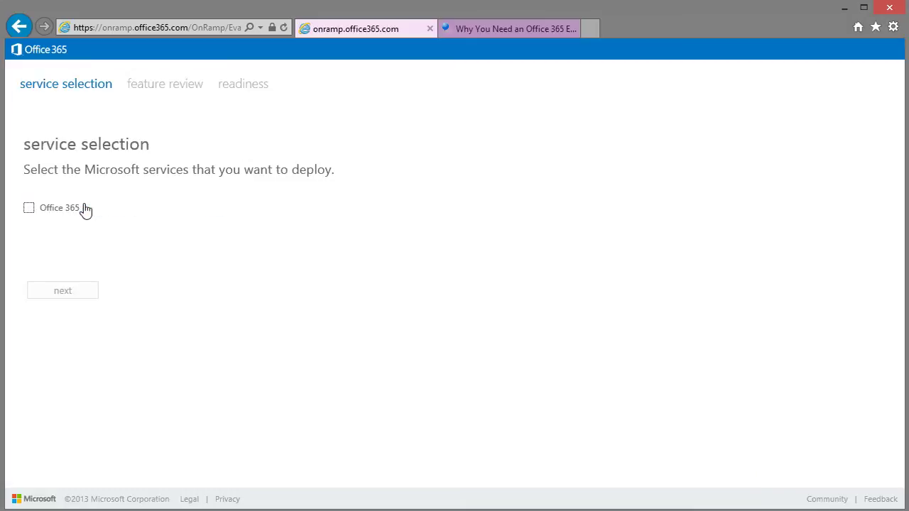
left_click(28, 209)
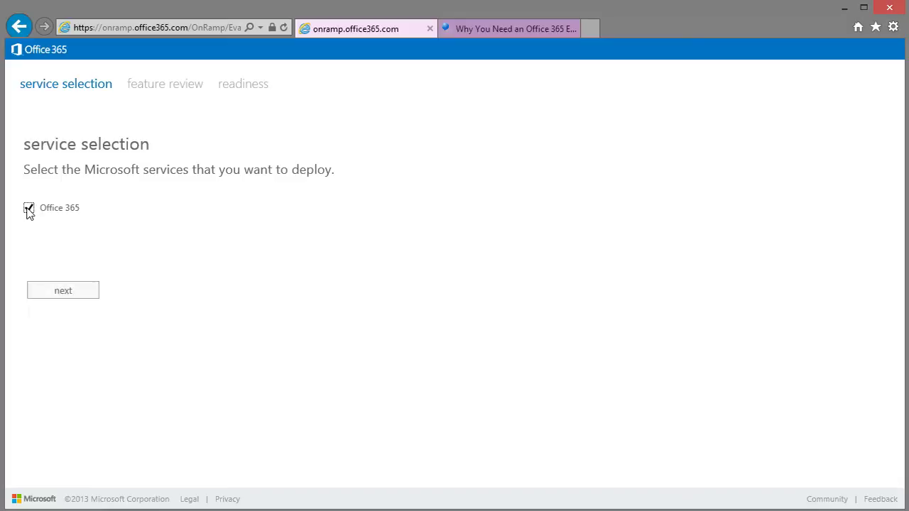
left_click(78, 291)
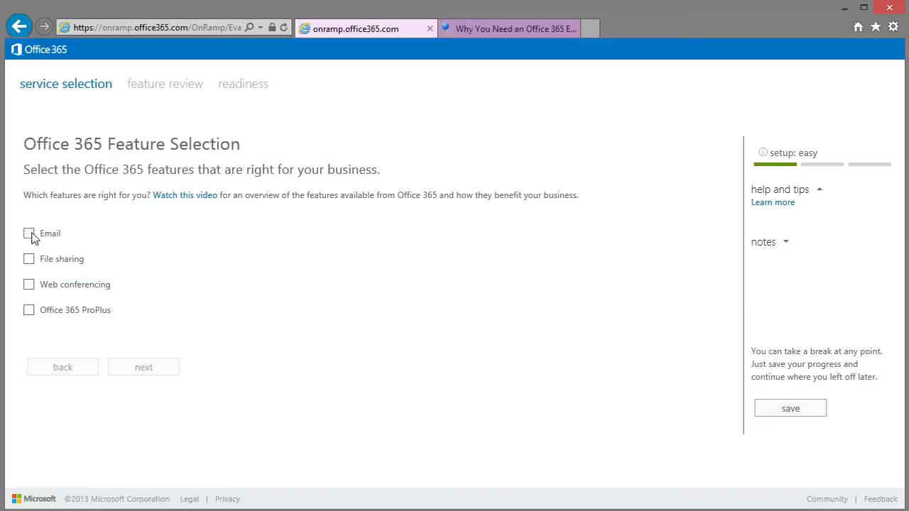
Select the Email, File sharing, Web conferencing and Office 365 ProPlus features and continue to user management
left_click(30, 235)
left_click(29, 260)
left_click(29, 285)
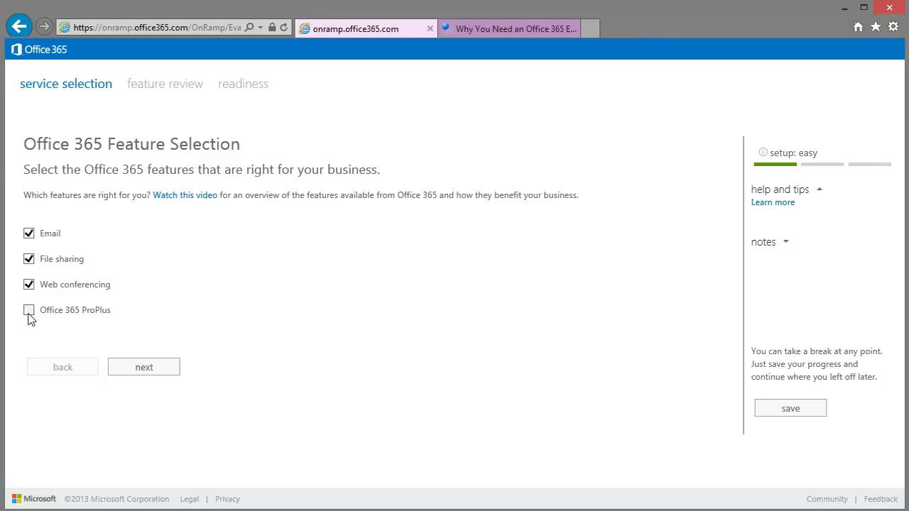
left_click(28, 311)
left_click(145, 368)
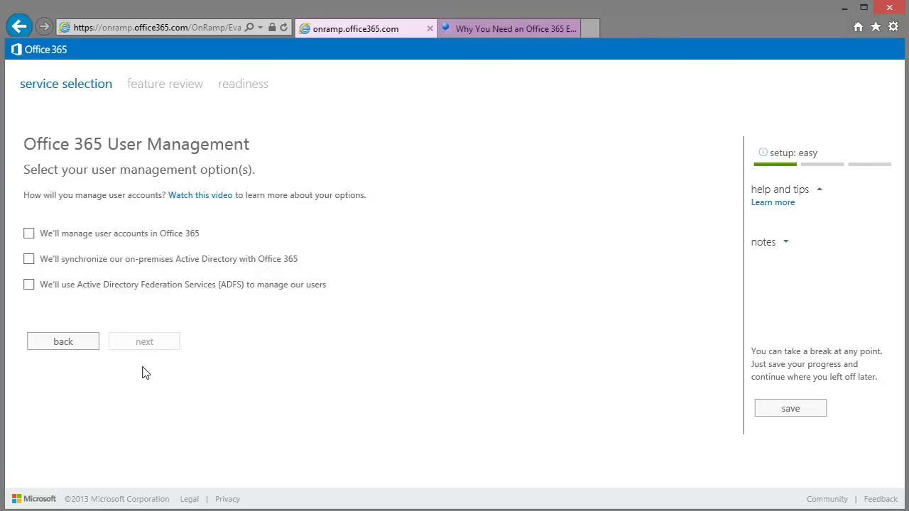
Choose only Active Directory Federation Services (ADFS) for managing users and continue to email migration
left_click(29, 260)
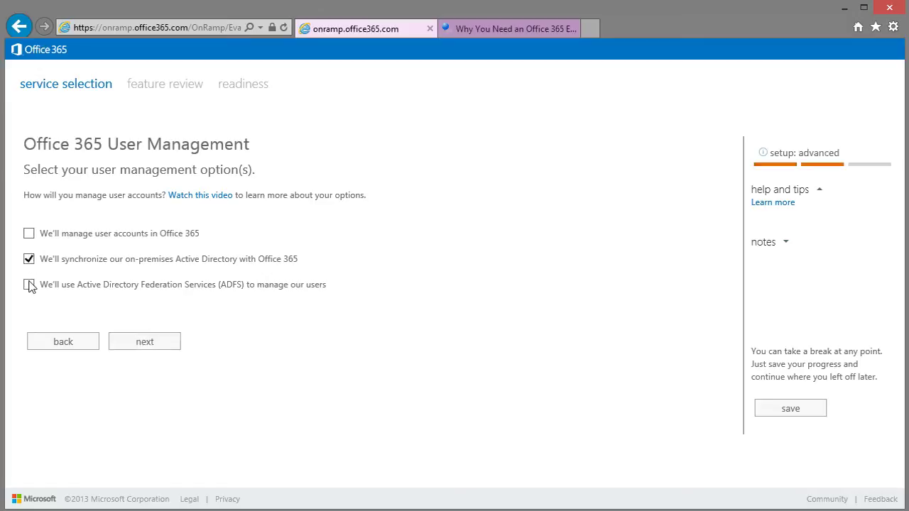
left_click(28, 260)
left_click(29, 285)
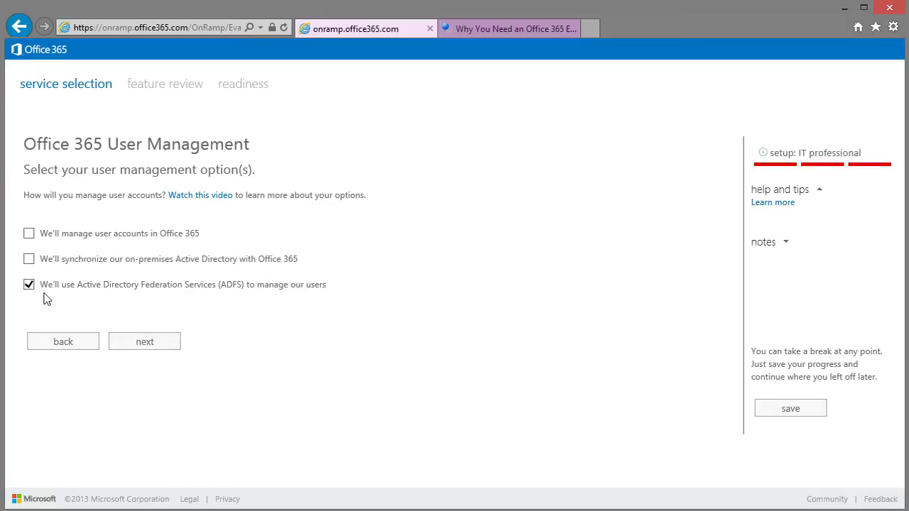
left_click(145, 343)
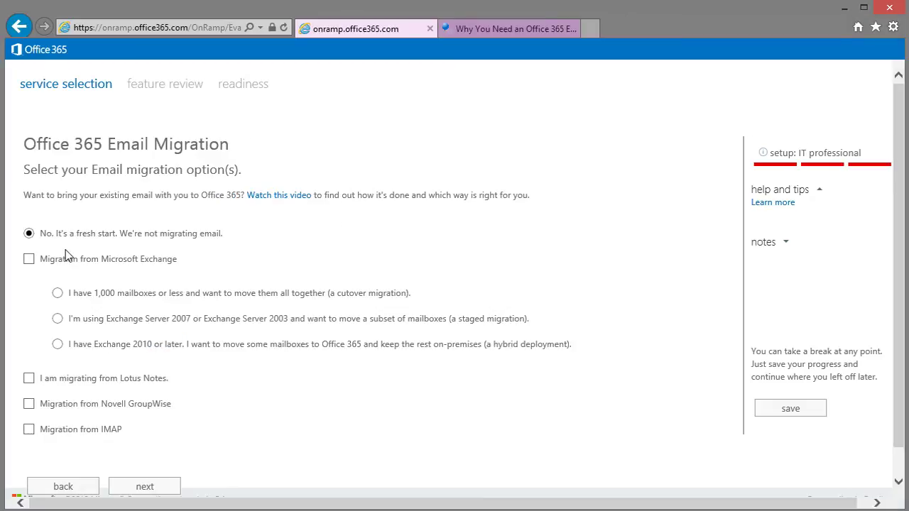
Choose the Exchange 2010 or later hybrid deployment for email migration and answer Yes to having an Office 365 trial account
left_click(58, 345)
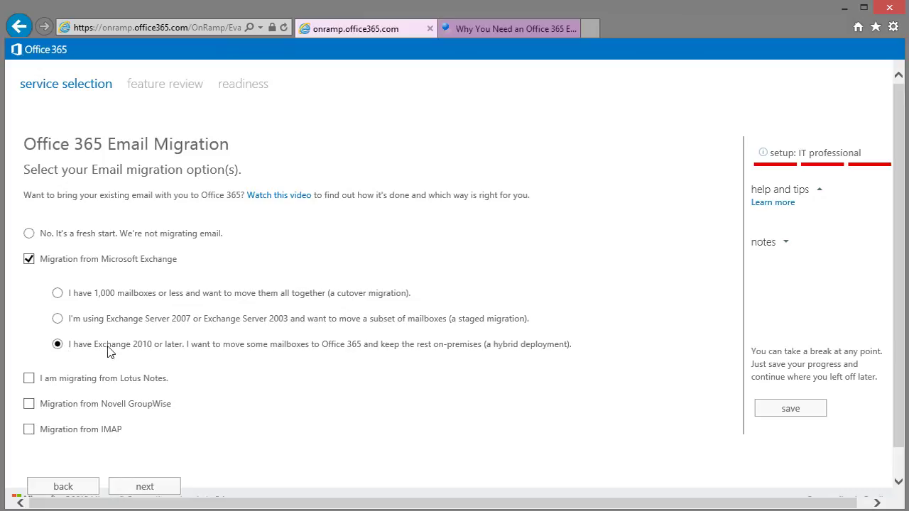
left_click(140, 491)
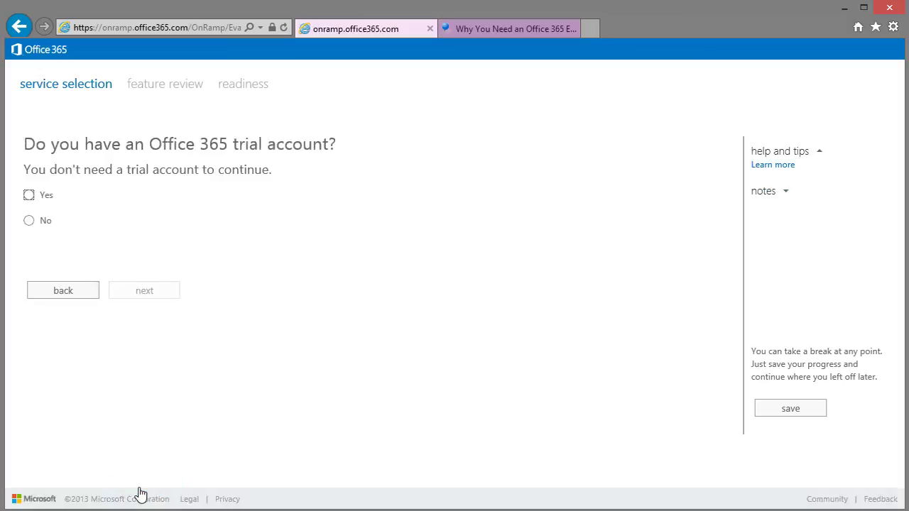
left_click(29, 198)
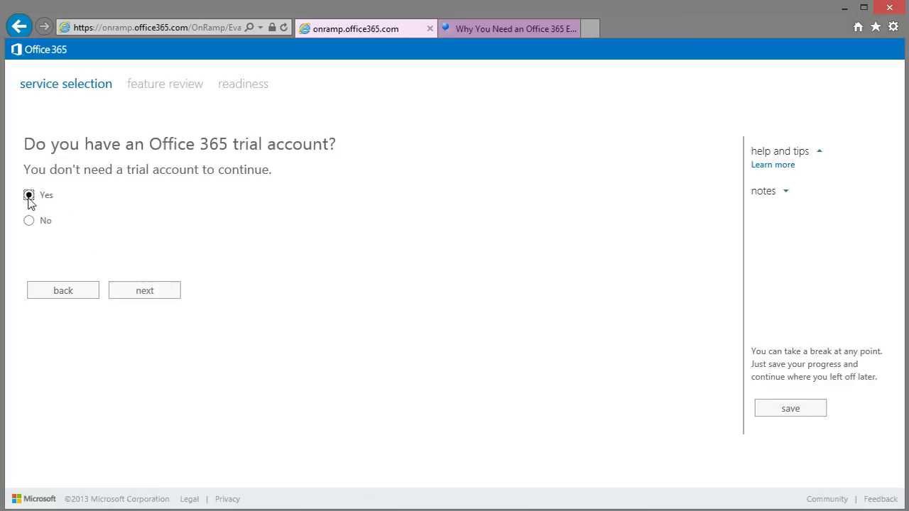
left_click(145, 292)
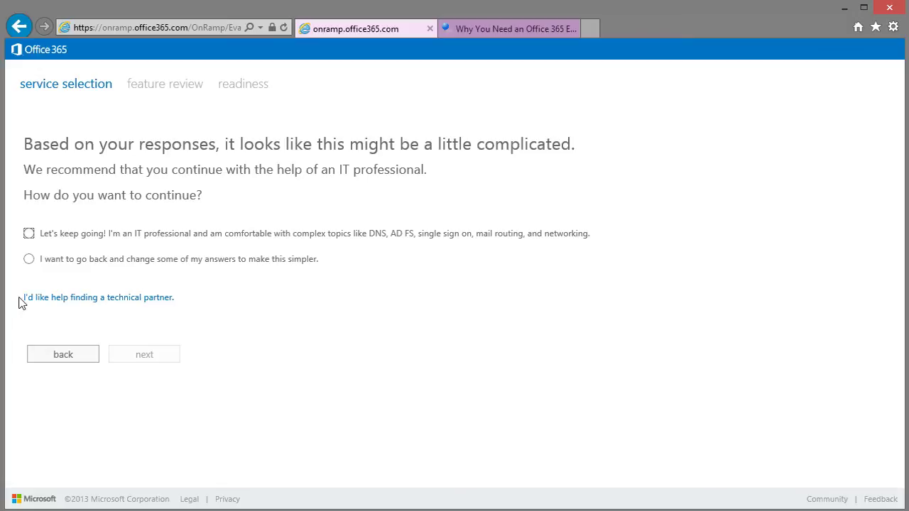
Open the technical partner link in a new tab, view the Office 365 Marketplace expert page, and return to the OnRamp survey
right_click(104, 305)
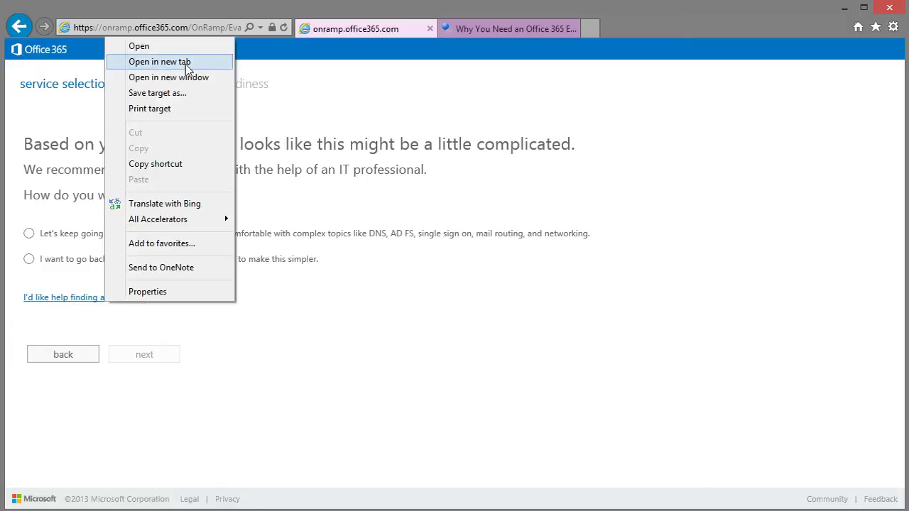
left_click(185, 64)
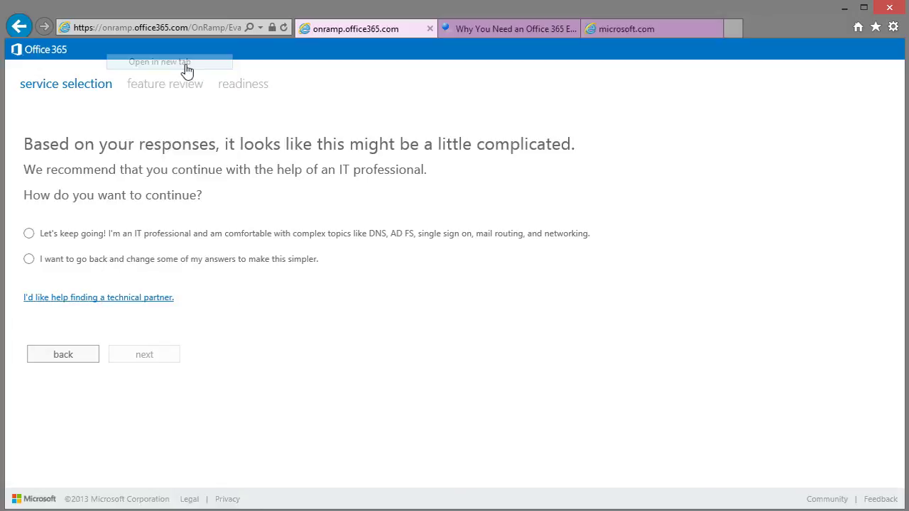
left_click(533, 29)
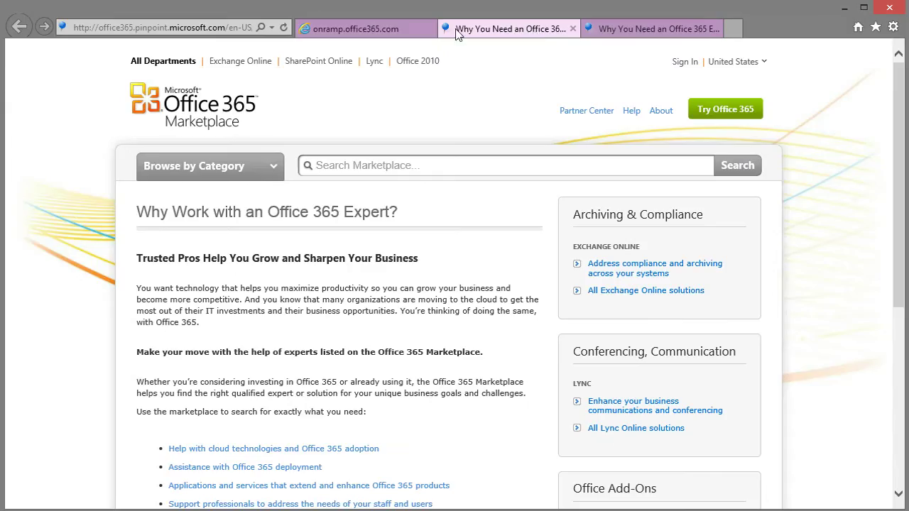
left_click(379, 30)
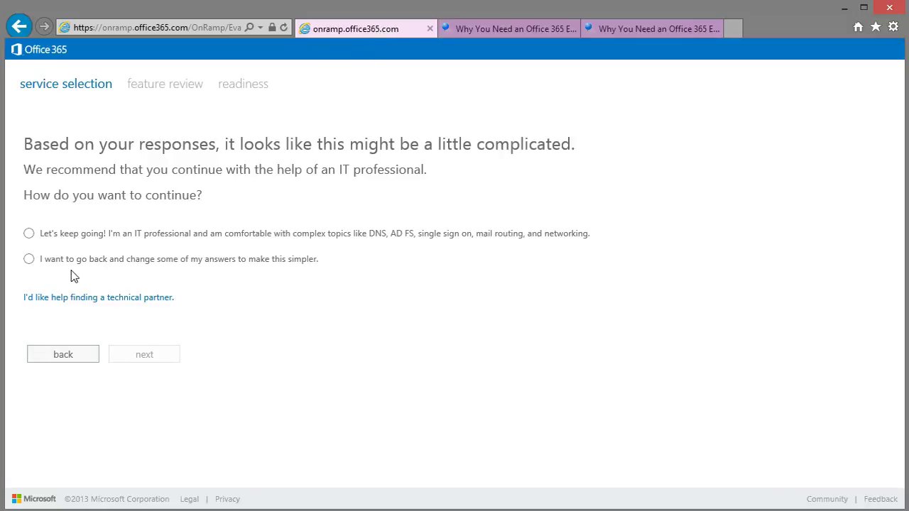
Continue as an IT professional and submit Yes for the network questions on Internet access and datacenter region
left_click(29, 233)
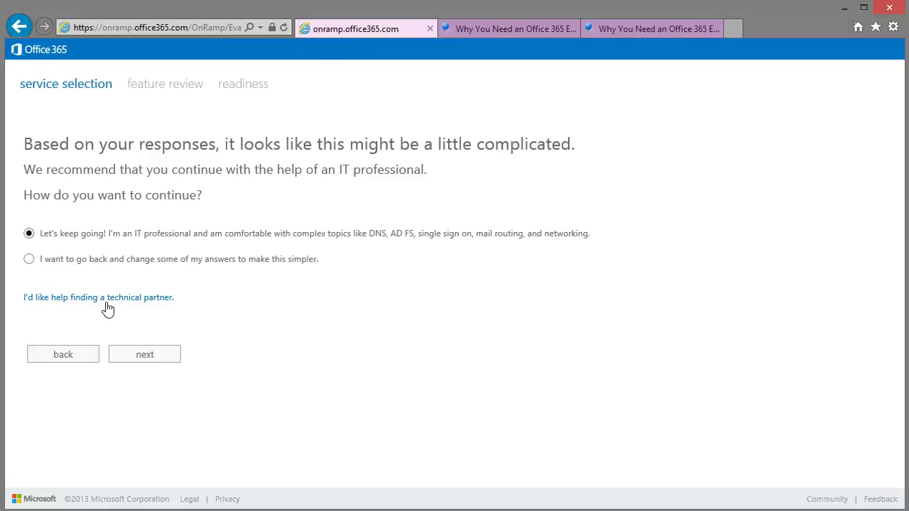
left_click(146, 358)
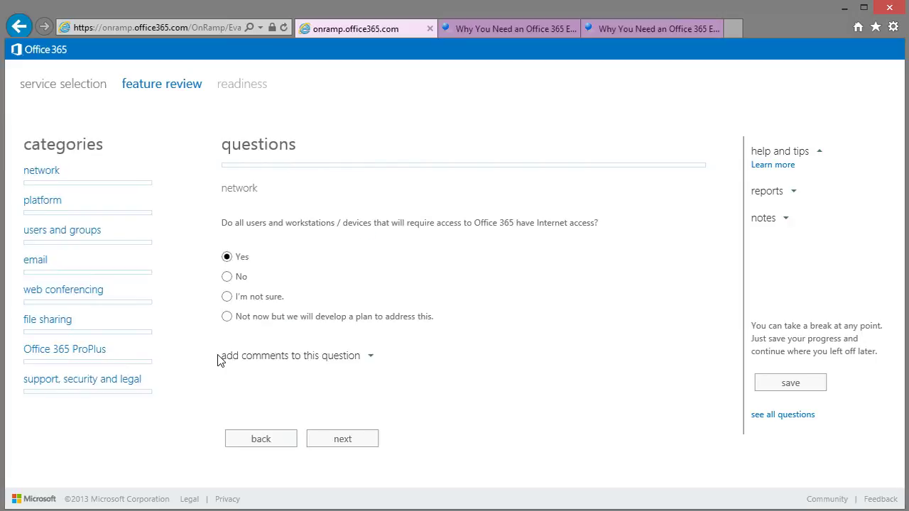
left_click(346, 439)
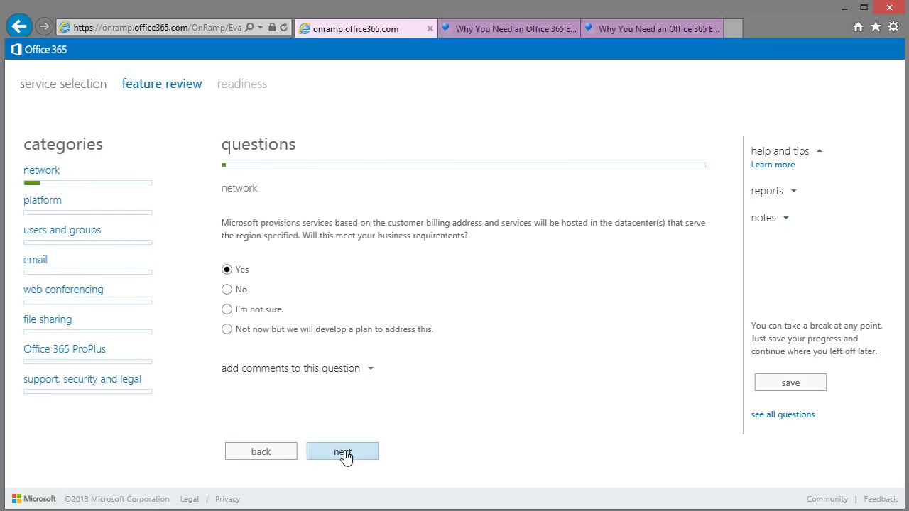
left_click(346, 456)
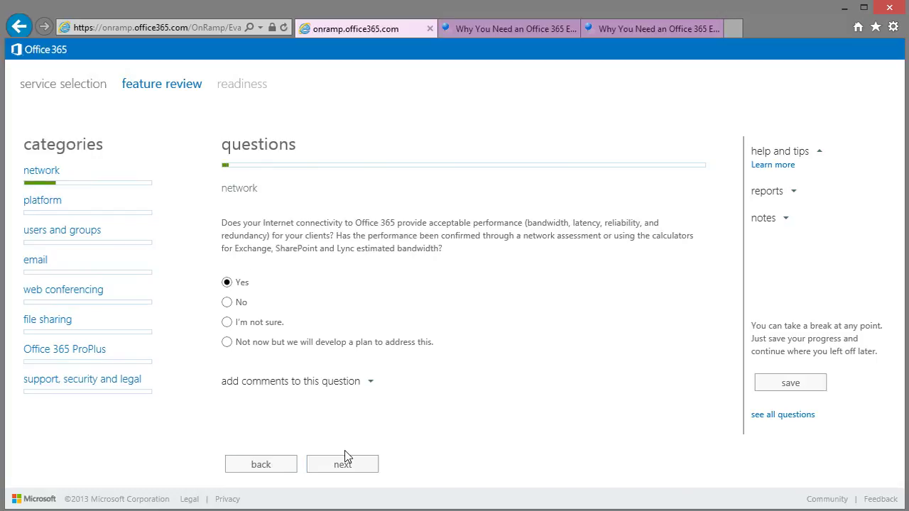
Add the comment "Bandwidth needs investigation" to the Internet connectivity performance question and submit it with the answer Yes
left_click(294, 383)
left_click(293, 405)
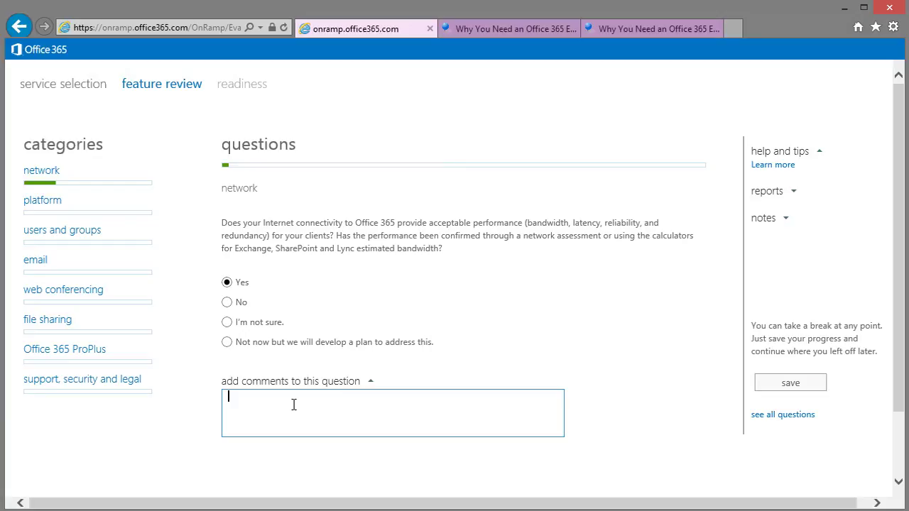
type("Bas")
type("ndwi")
type("dth needs.")
type("investigation")
left_click(566, 345)
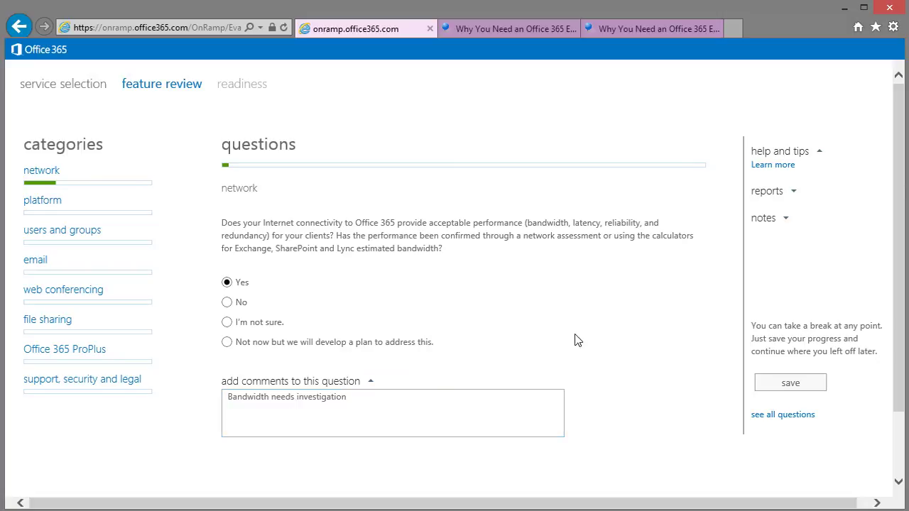
scroll(604, 343, "down", 1)
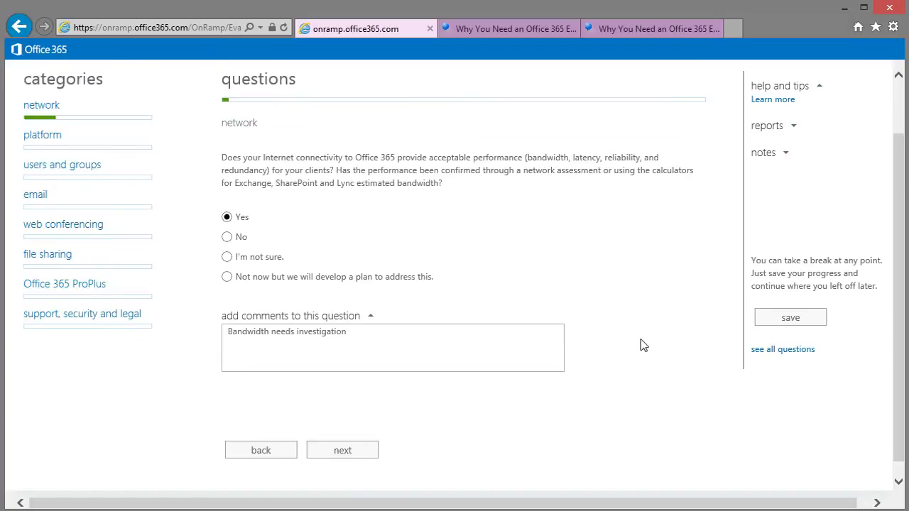
left_click(350, 446)
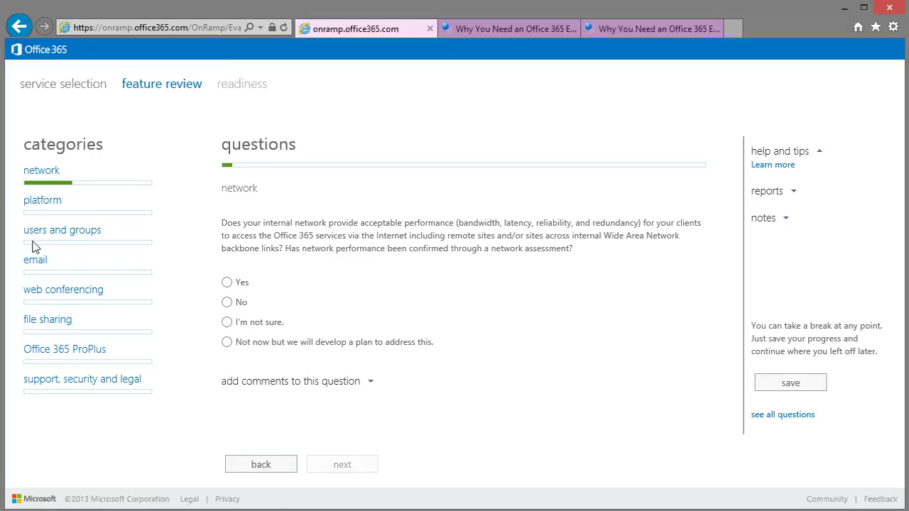
Go to the email category and submit Yes for the question on Exchange Online subscription types
left_click(29, 203)
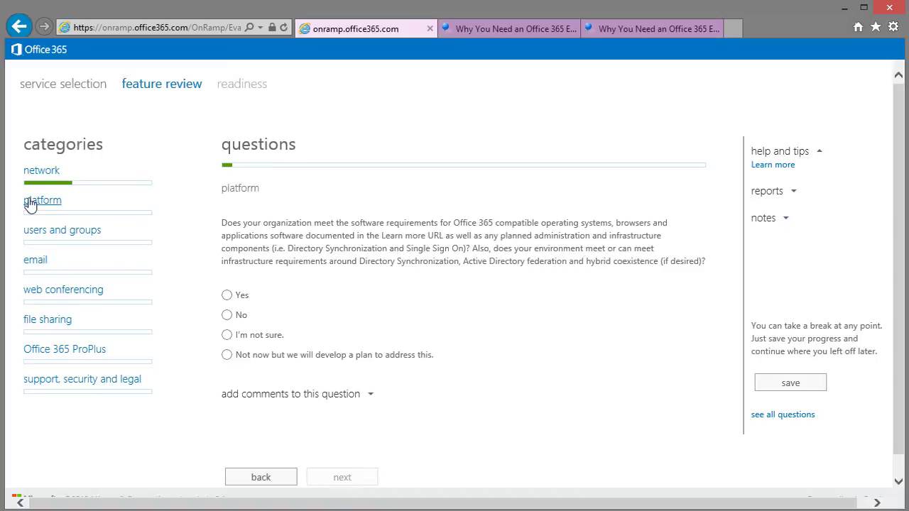
left_click(30, 264)
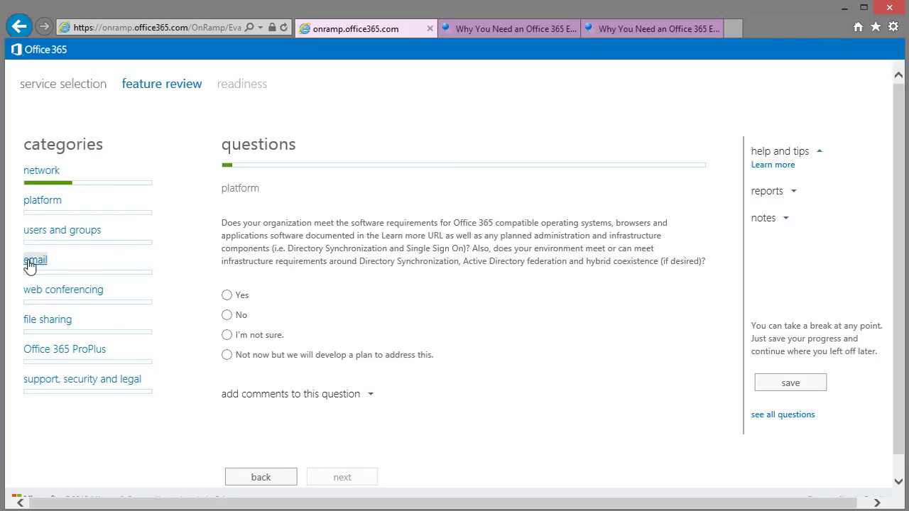
left_click(227, 270)
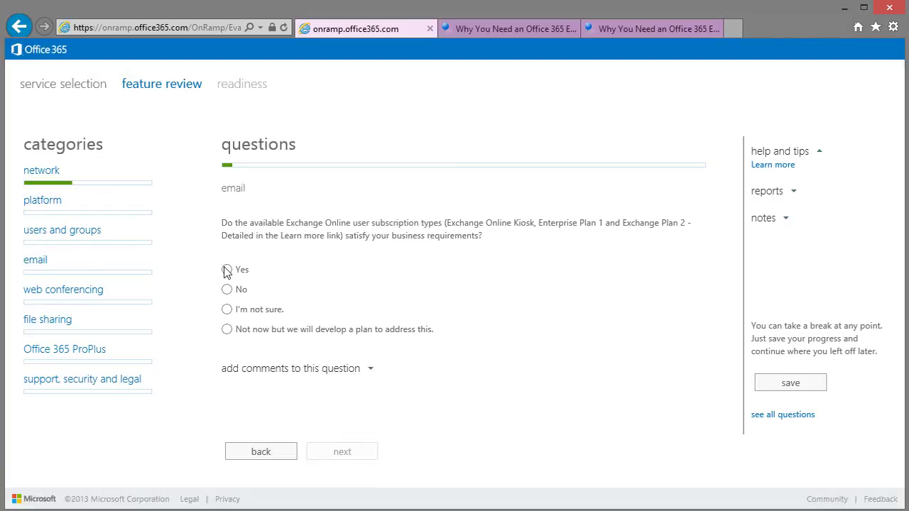
left_click(340, 453)
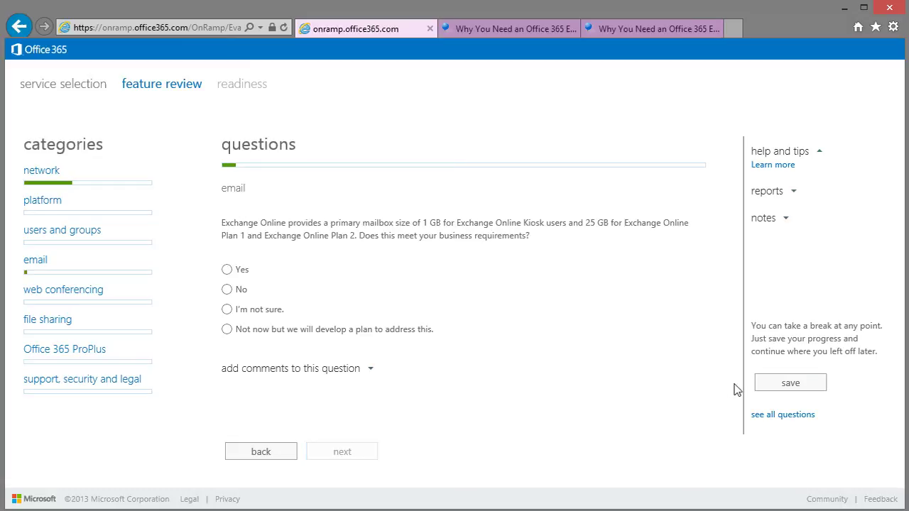
Review the full question list with its answered status, and open the unanswered question about internal network performance
left_click(771, 417)
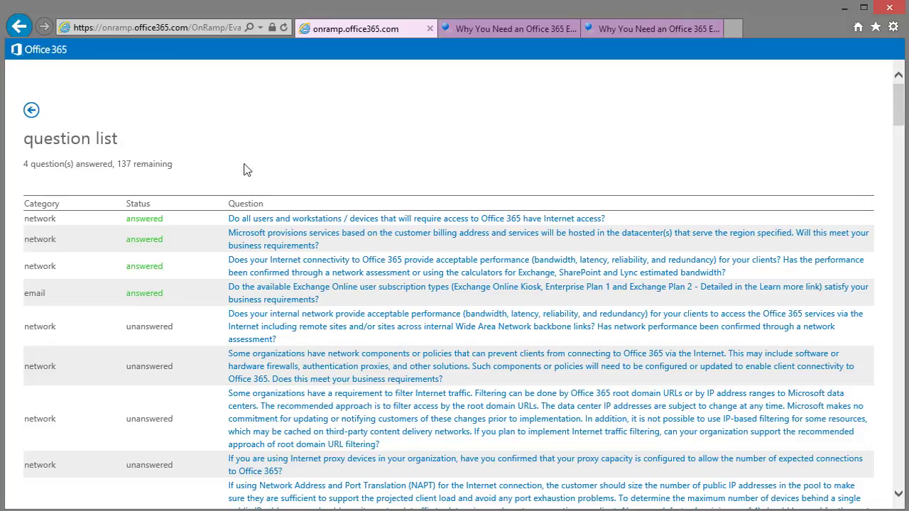
left_click_drag(178, 169, 118, 169)
left_click(372, 171)
left_click_drag(898, 121, 899, 79)
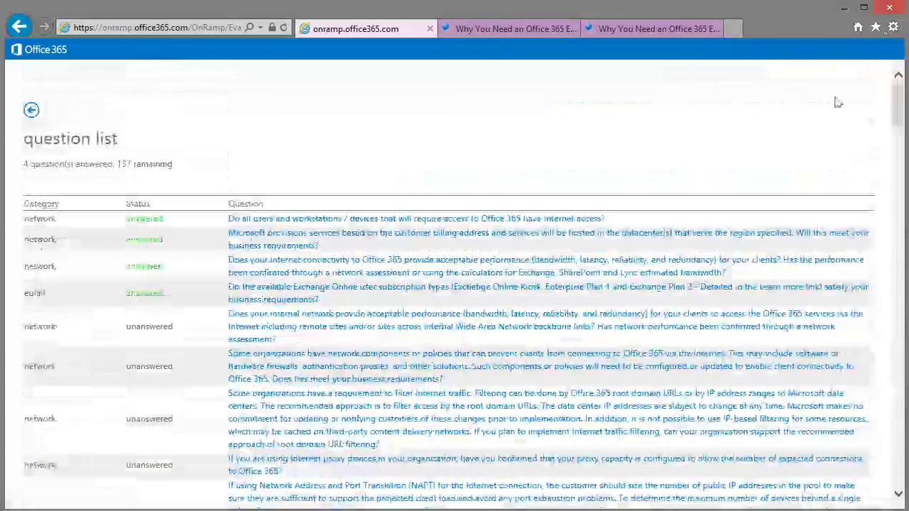
left_click(264, 320)
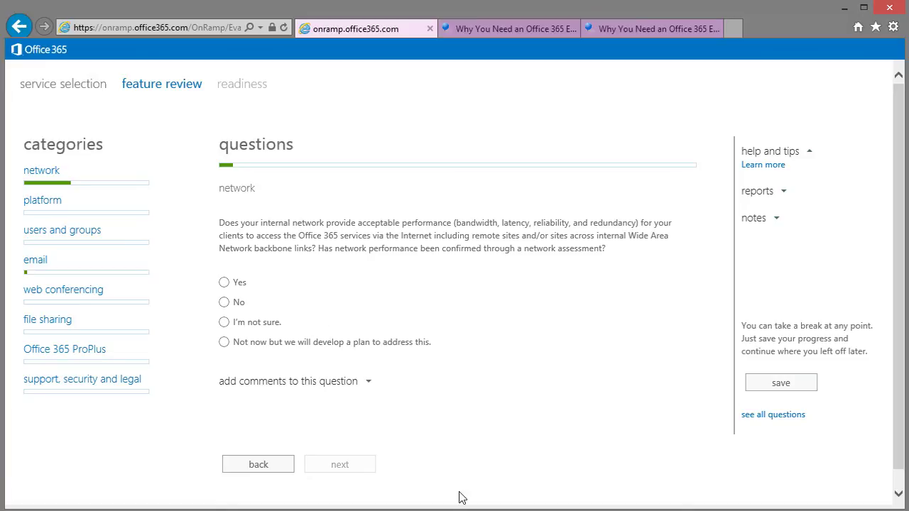
Save the survey progress file OnRamp.xml and open the OnRamp for Office 365 report
left_click(782, 388)
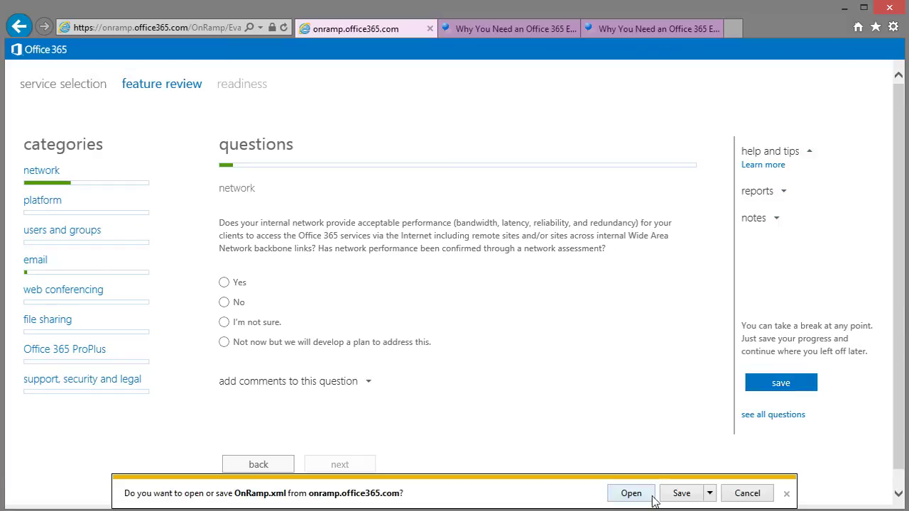
left_click(680, 493)
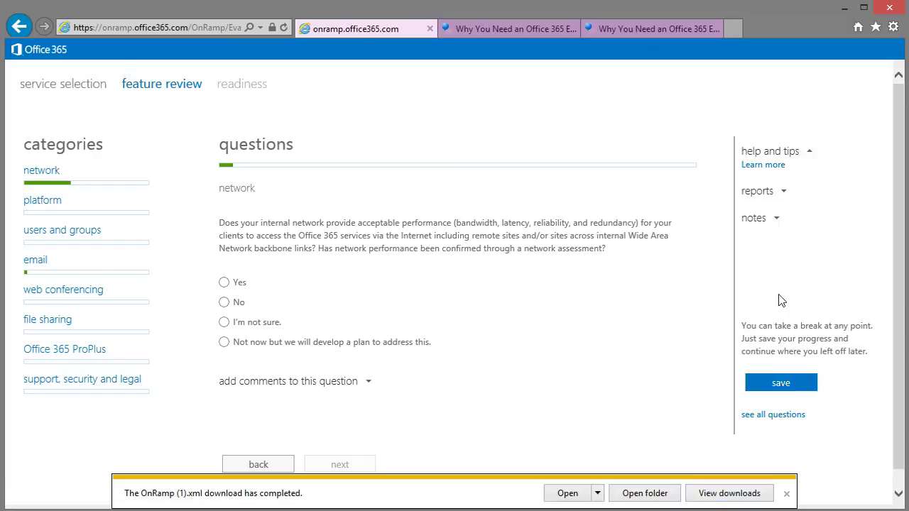
left_click(784, 194)
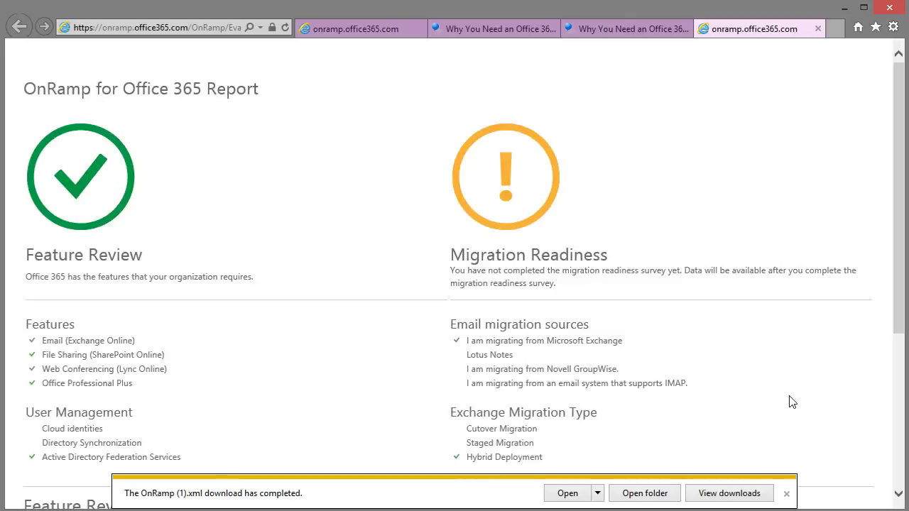
Dismiss the download notice, look over the OnRamp for Office 365 report and return to the survey's internal network question
left_click(786, 494)
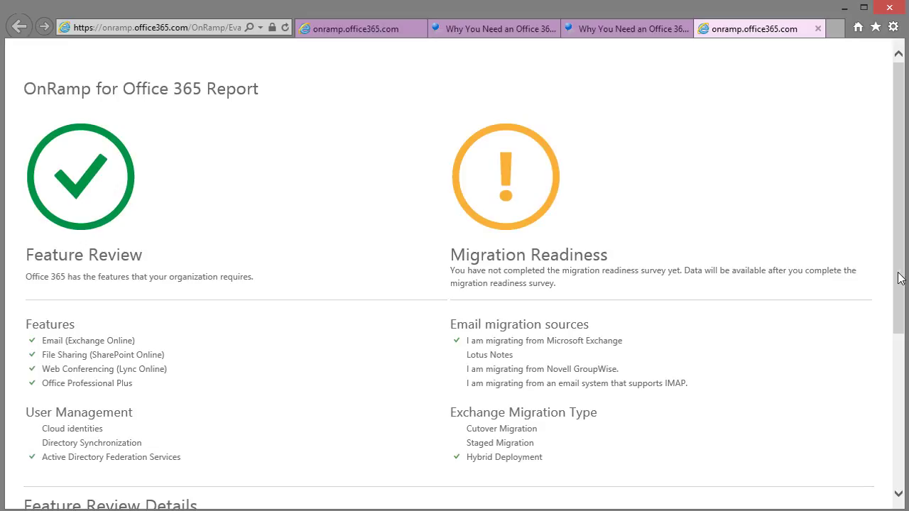
left_click_drag(900, 282, 899, 192)
left_click(366, 32)
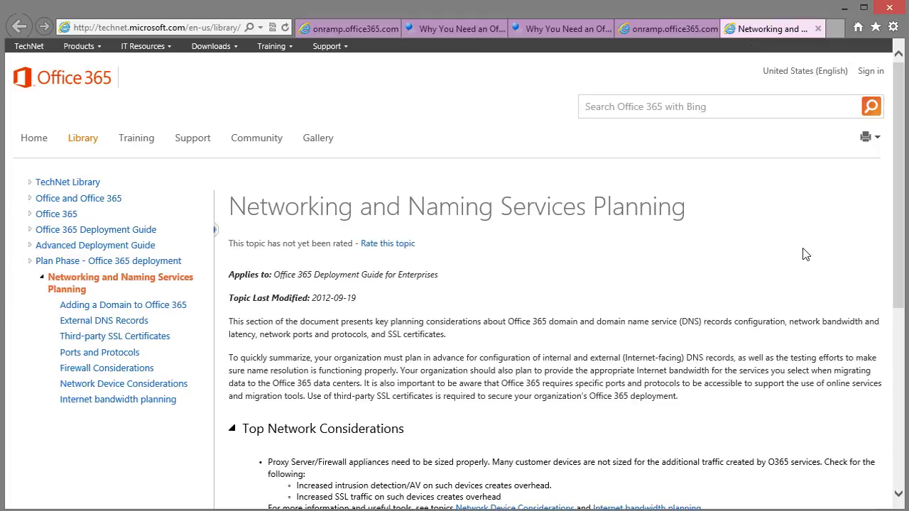
left_click(331, 29)
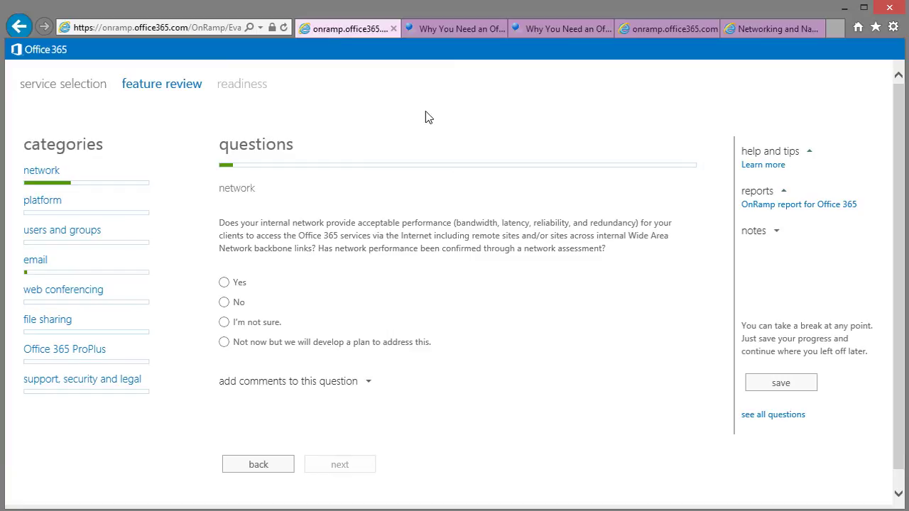
Go back to the OnRamp start page and start a new report with Office 365 as the service to deploy
right_click(21, 31)
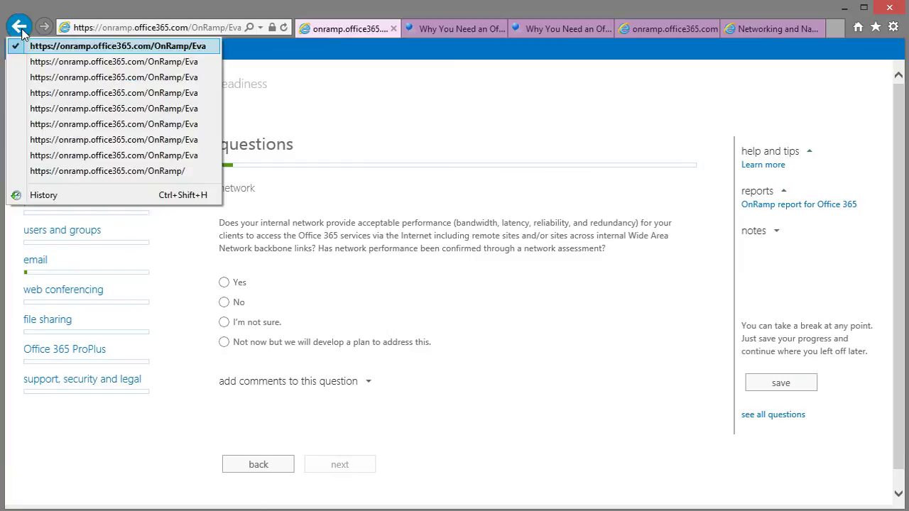
left_click(143, 172)
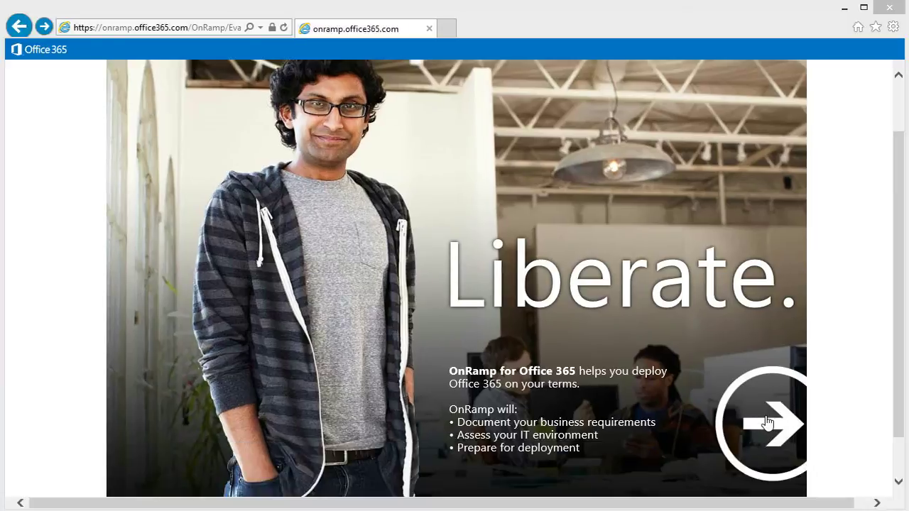
left_click(768, 424)
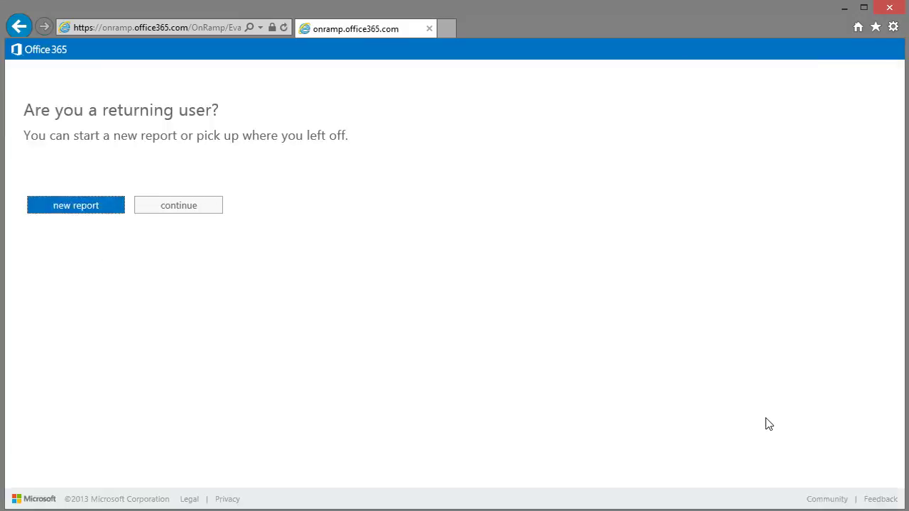
left_click(78, 213)
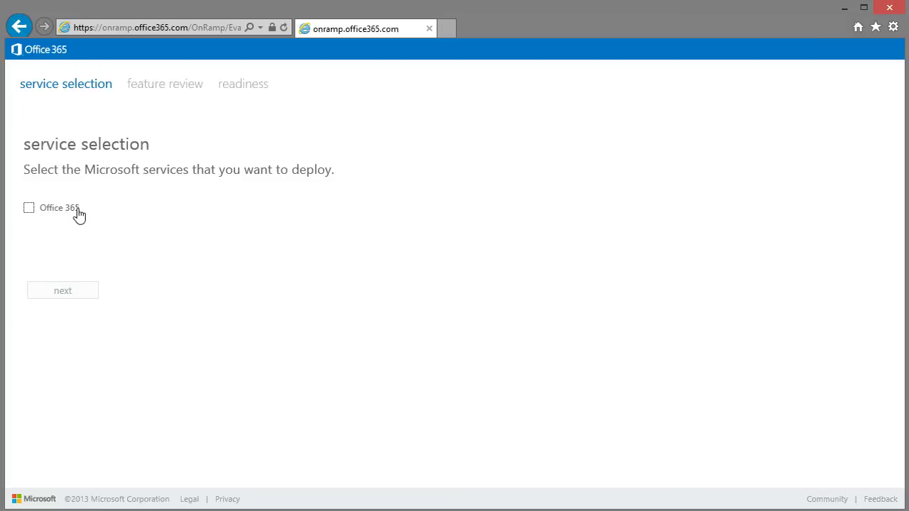
left_click(28, 207)
left_click(82, 297)
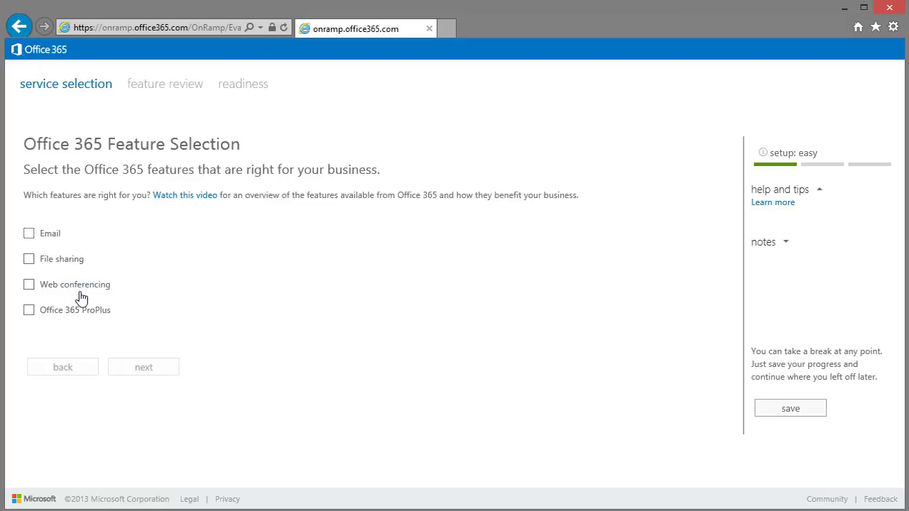
Select the Email, File sharing, Web conferencing and Office 365 ProPlus features and continue to user management
left_click(28, 234)
left_click(29, 260)
left_click(28, 285)
left_click(30, 313)
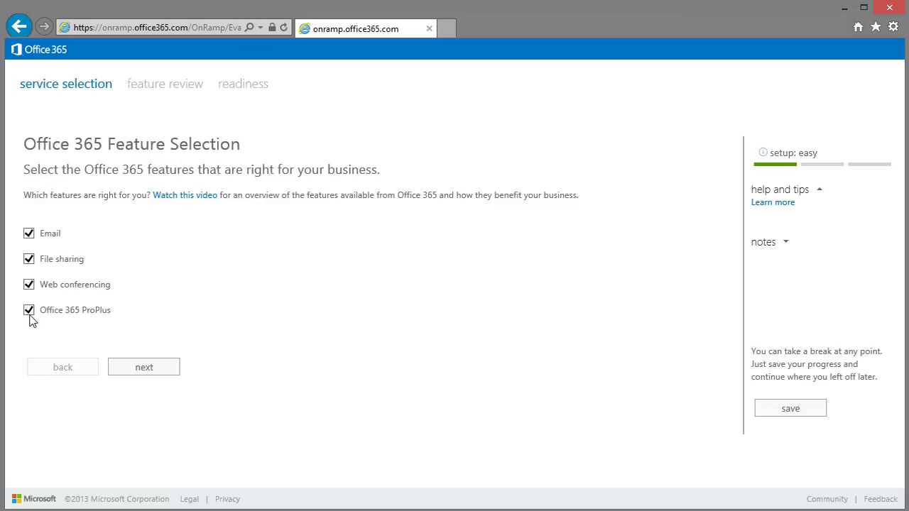
left_click(151, 368)
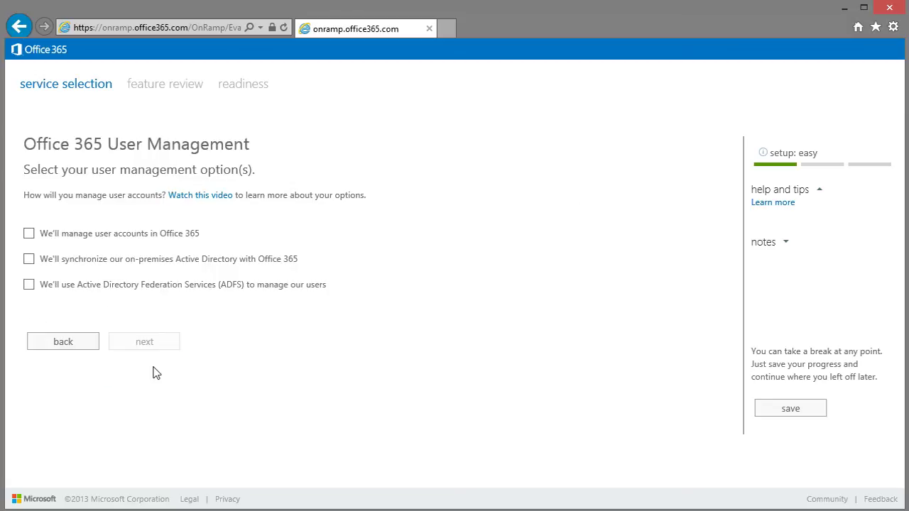
Choose managing user accounts in Office 365 and a Microsoft Exchange cutover migration of 1,000 mailboxes or less, and continue to the summary
left_click(30, 234)
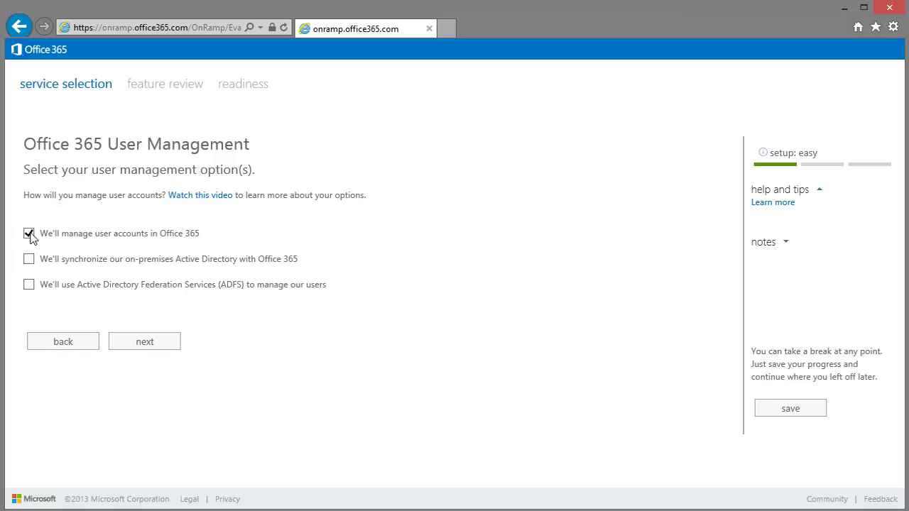
left_click(140, 353)
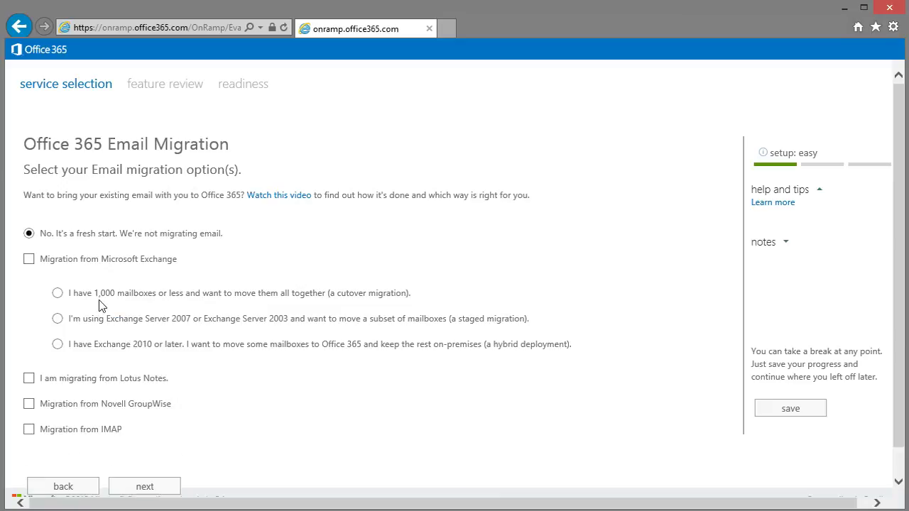
left_click(29, 260)
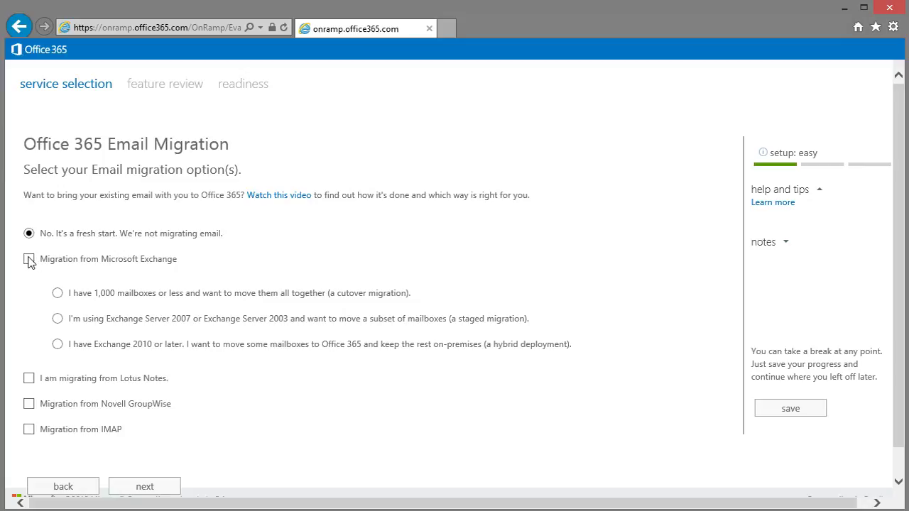
left_click(58, 293)
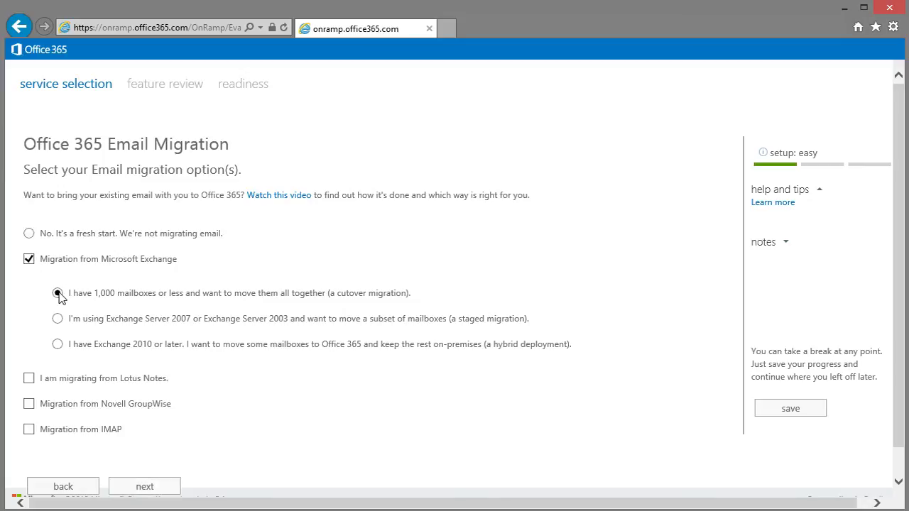
left_click(149, 490)
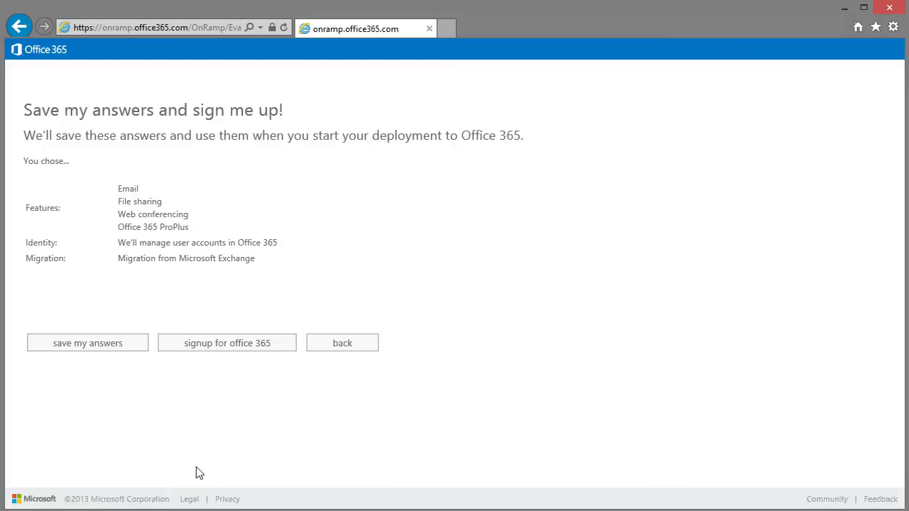
Open the saved answers file OnRamp.xml, look through its contents to the end and close it
left_click(87, 344)
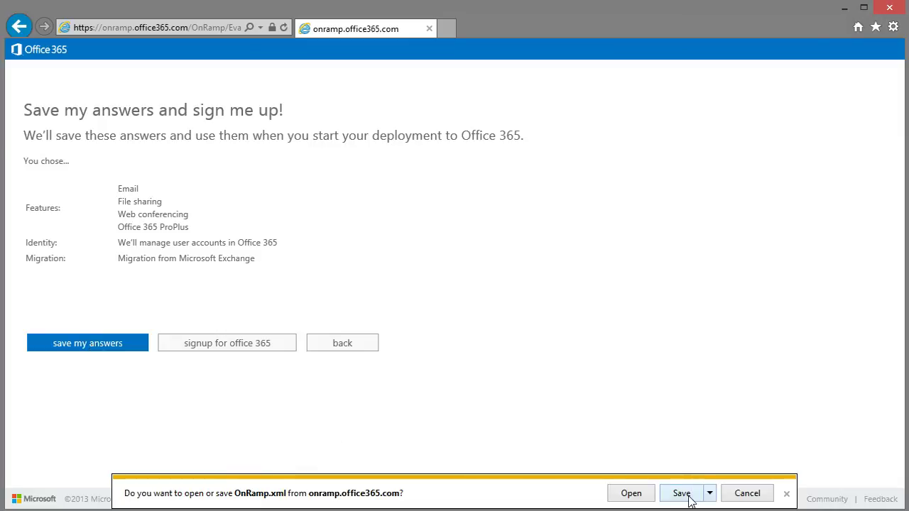
left_click(629, 493)
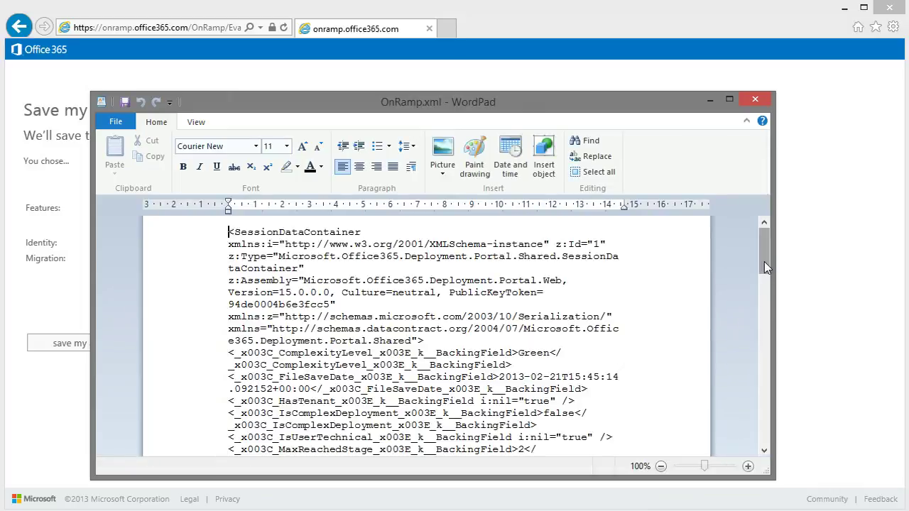
left_click_drag(762, 262, 756, 446)
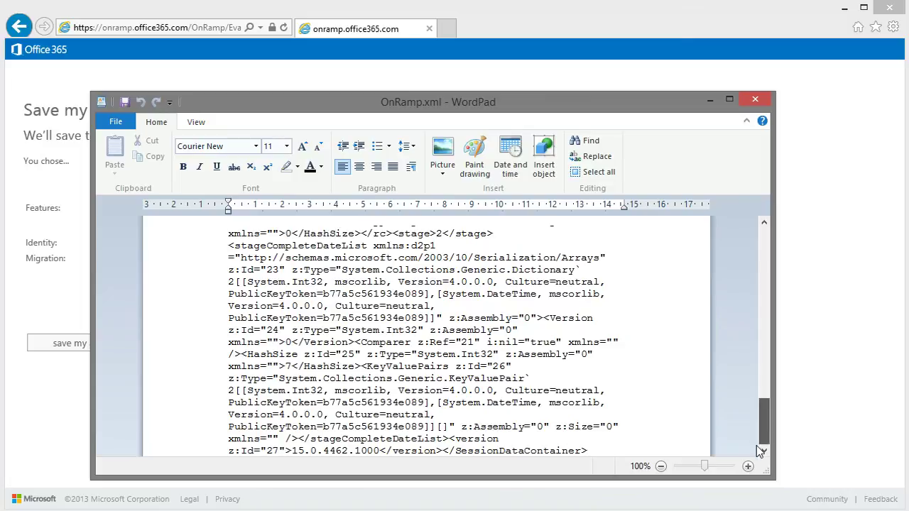
left_click(756, 98)
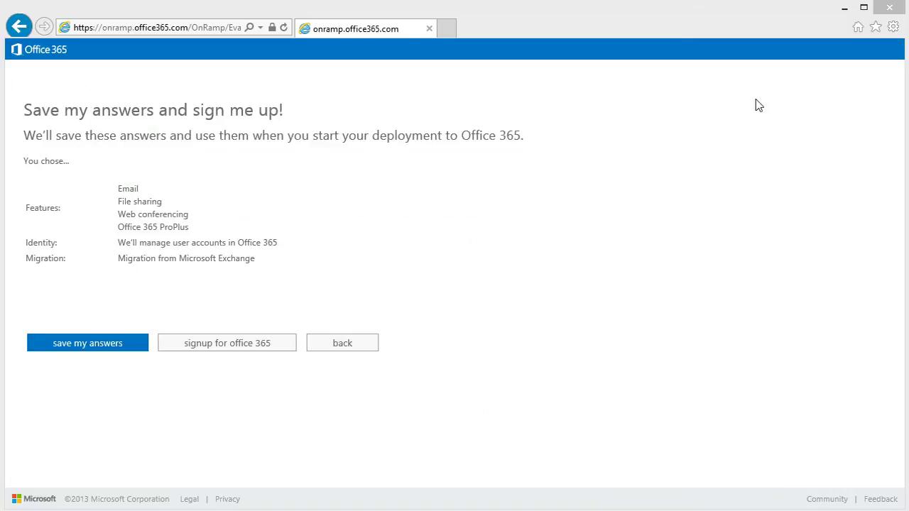
View the Office 365 signup page and return through the OnRamp start page to the choice between new report and continuing
left_click(235, 353)
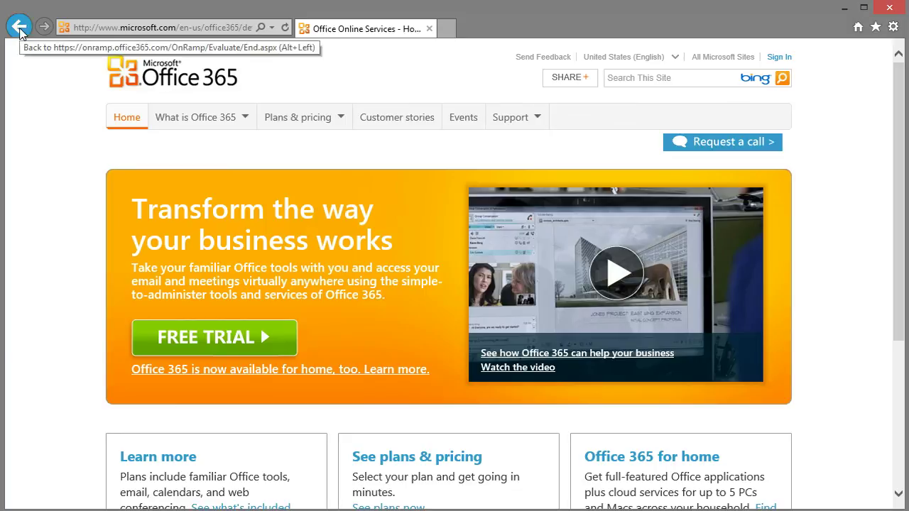
right_click(19, 32)
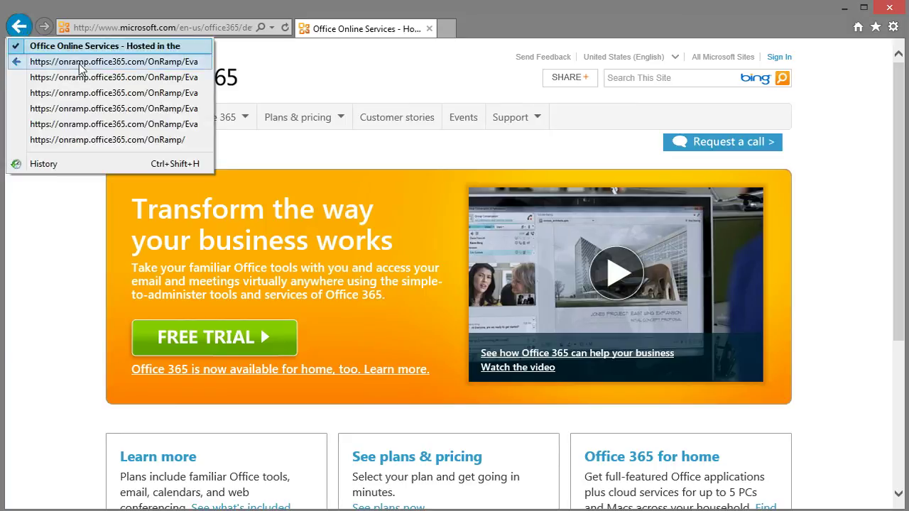
left_click(124, 128)
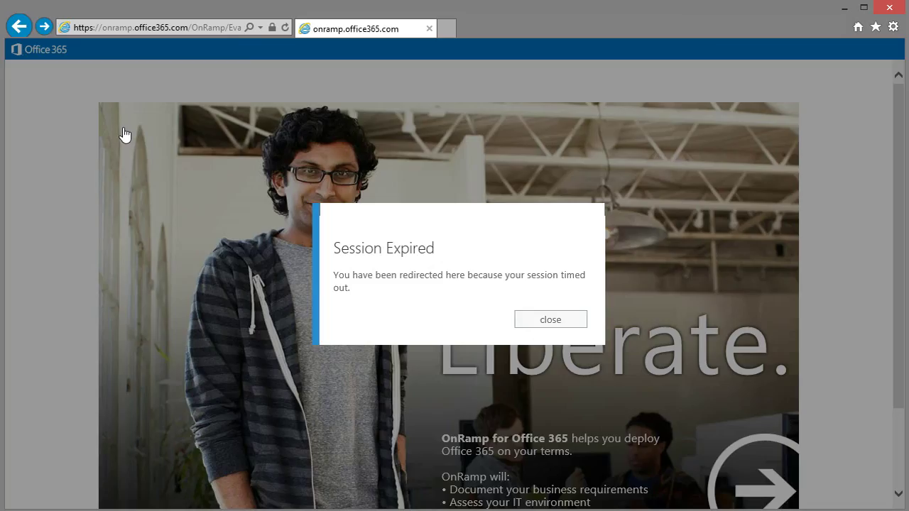
left_click(532, 320)
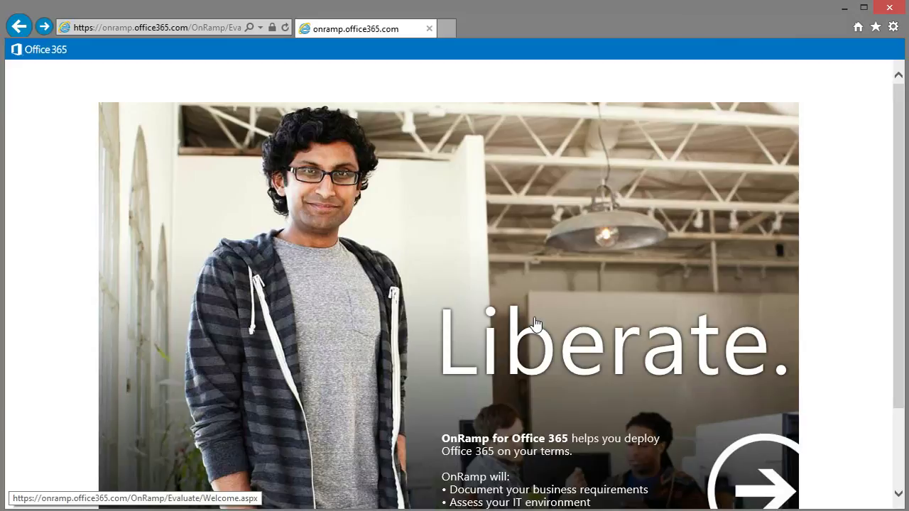
left_click_drag(904, 354, 904, 424)
left_click(764, 392)
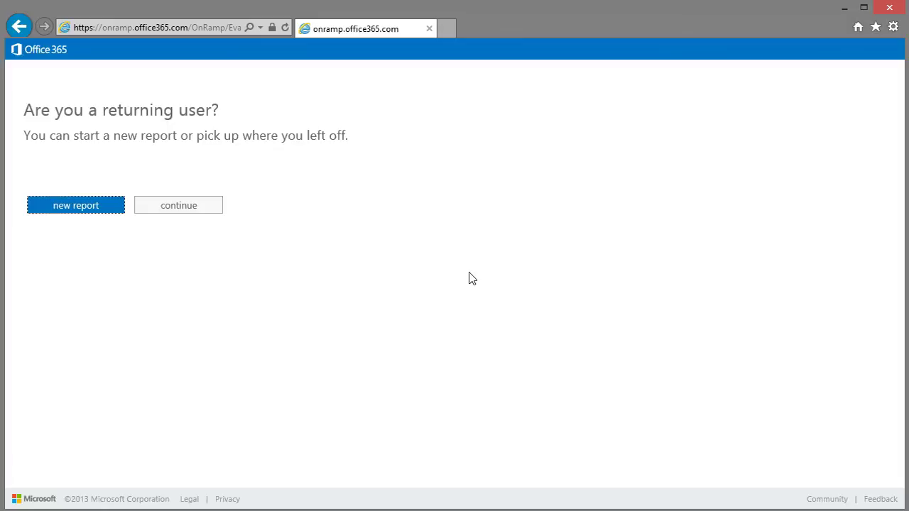
Examine the file upload for continuing from a saved XML file, cancel it and go back to the OnRamp start page
left_click(63, 210)
left_click(177, 208)
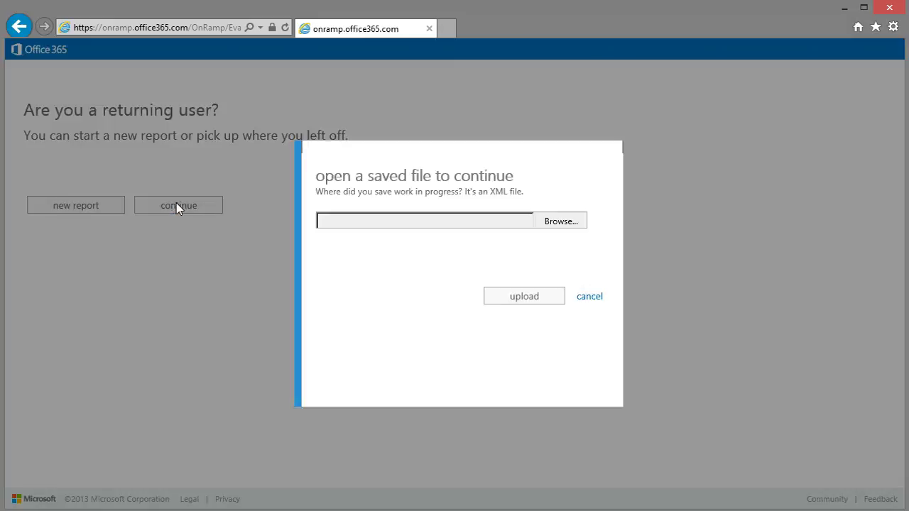
left_click(561, 222)
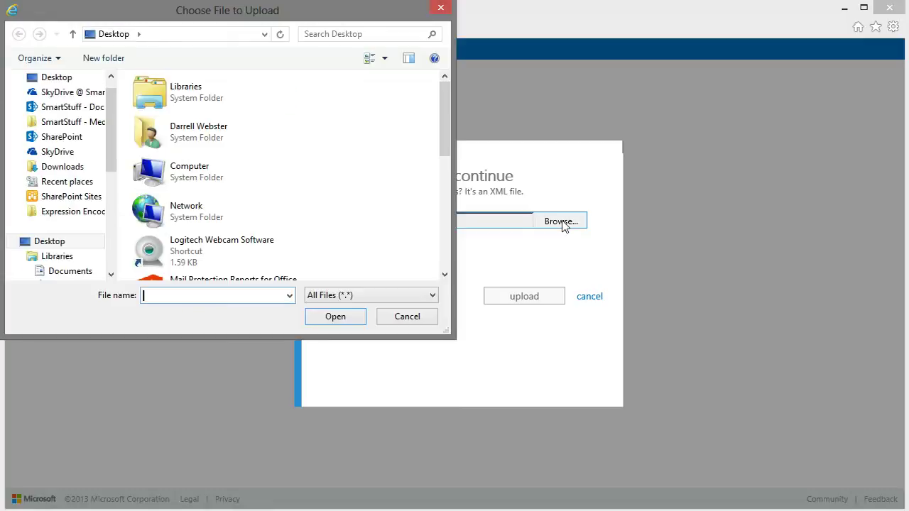
left_click(411, 319)
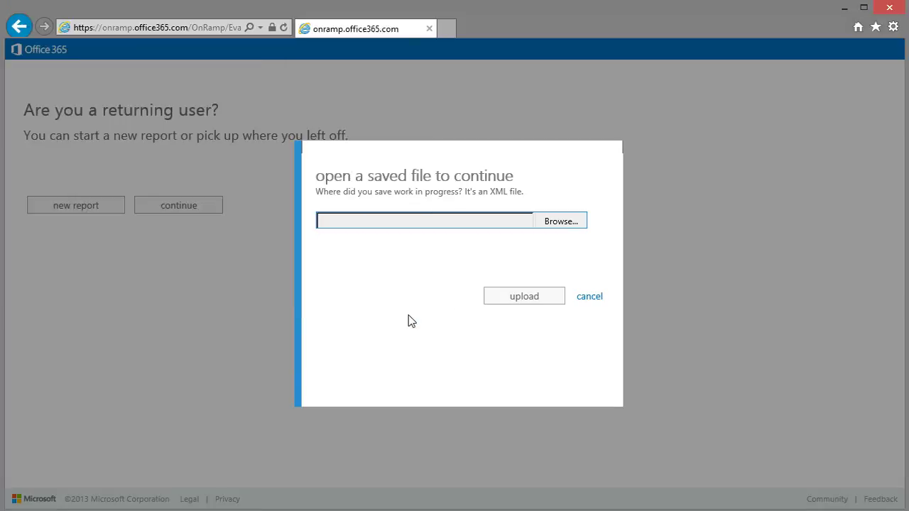
left_click(597, 296)
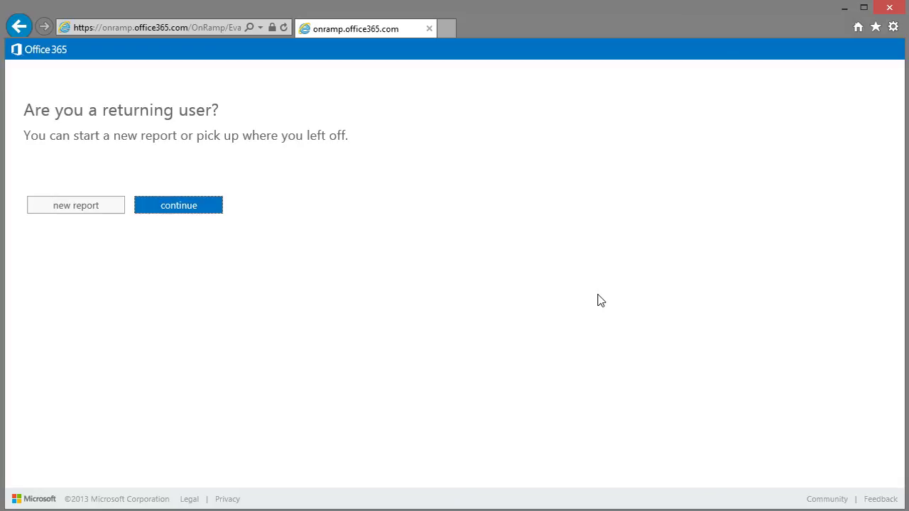
right_click(19, 28)
left_click(94, 77)
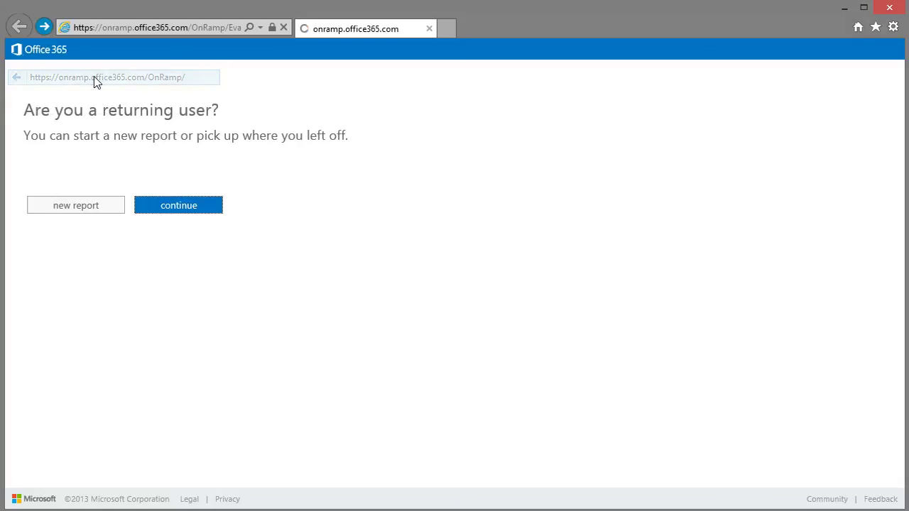